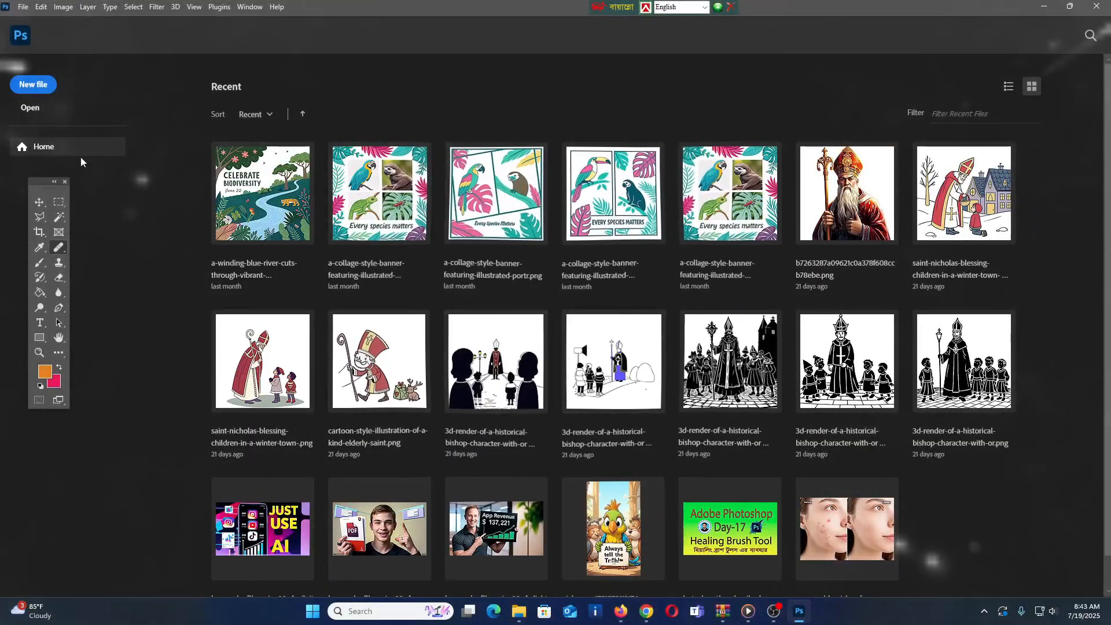
Step: Open remove-blemishes-from-female-face-using-AI-Ease-free-online-photo-retouching-tool.webp from the Desktop
{"action": "left_click", "coordinate": [30, 110]}
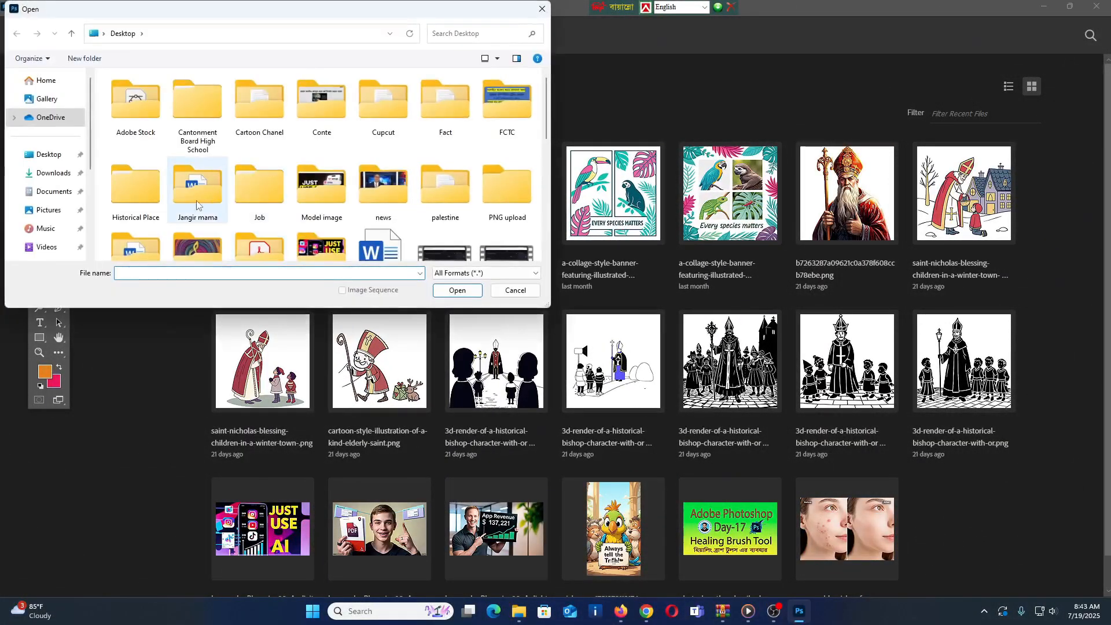
{"action": "scroll", "coordinate": [260, 219], "scroll_direction": "down", "scroll_amount": 8}
{"action": "left_click", "coordinate": [259, 211]}
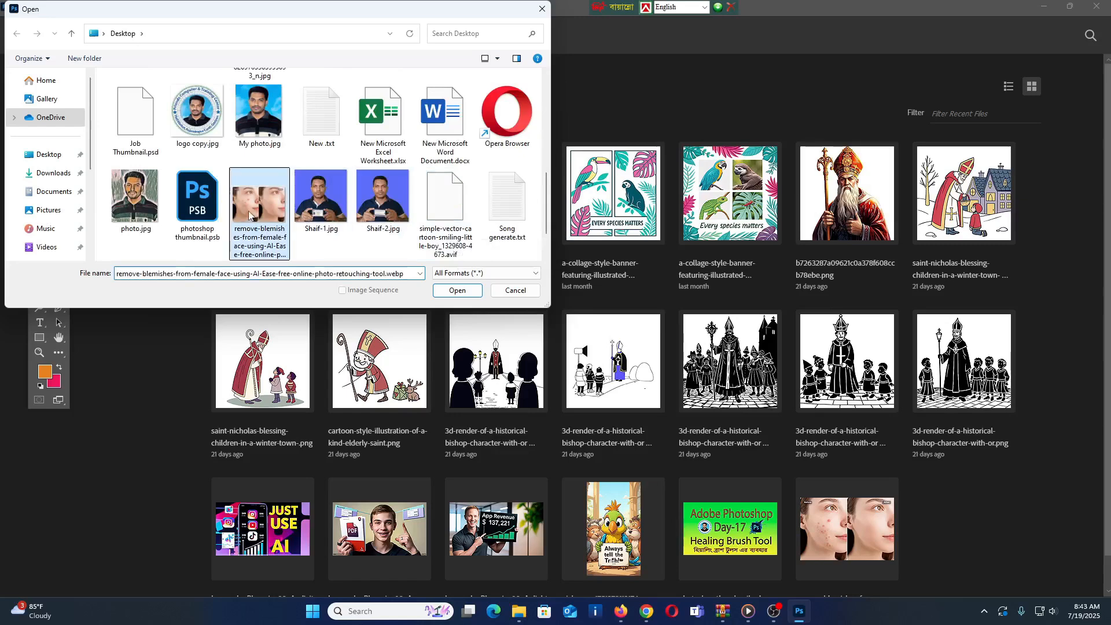
{"action": "left_click", "coordinate": [454, 292]}
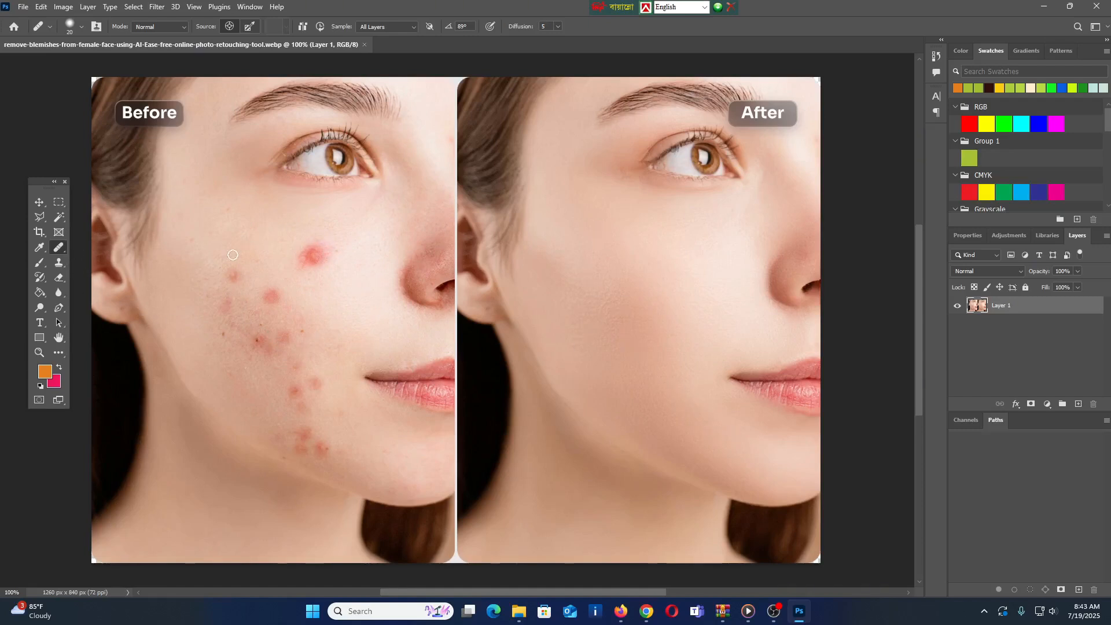
Step: Activate the Patch Tool with the photo layer selected
{"action": "right_click", "coordinate": [58, 247]}
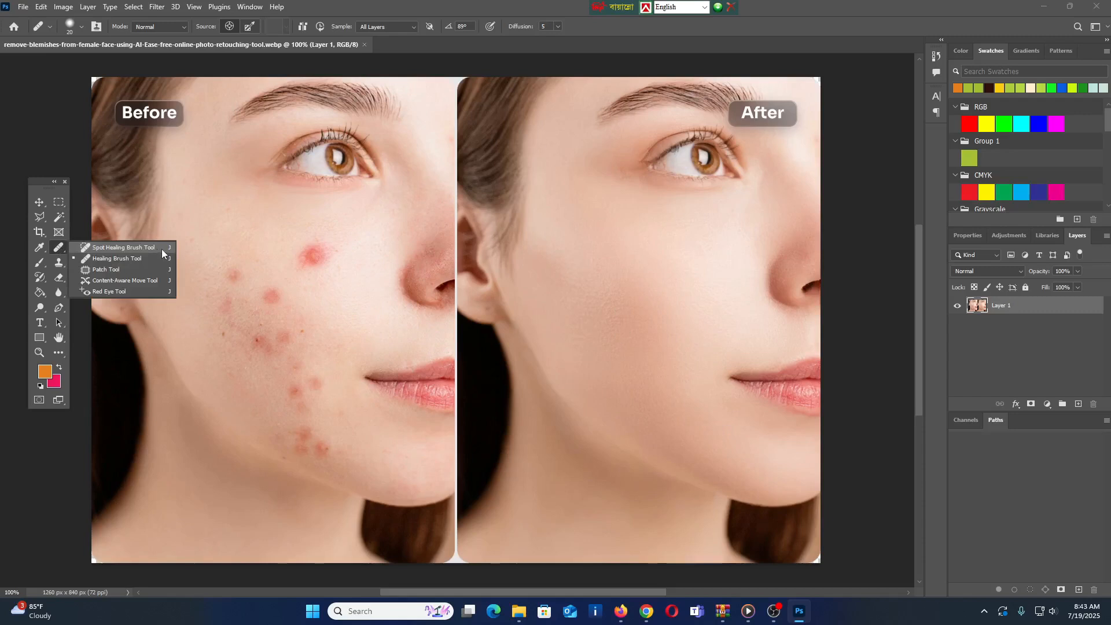
{"action": "left_click", "coordinate": [106, 271]}
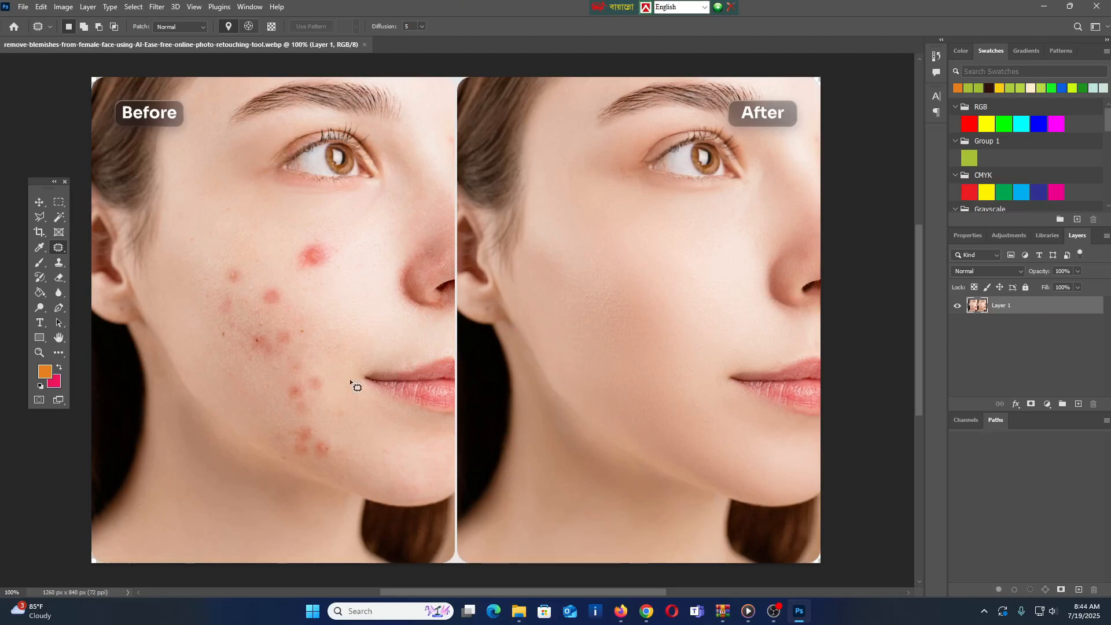
{"action": "right_click", "coordinate": [58, 247]}
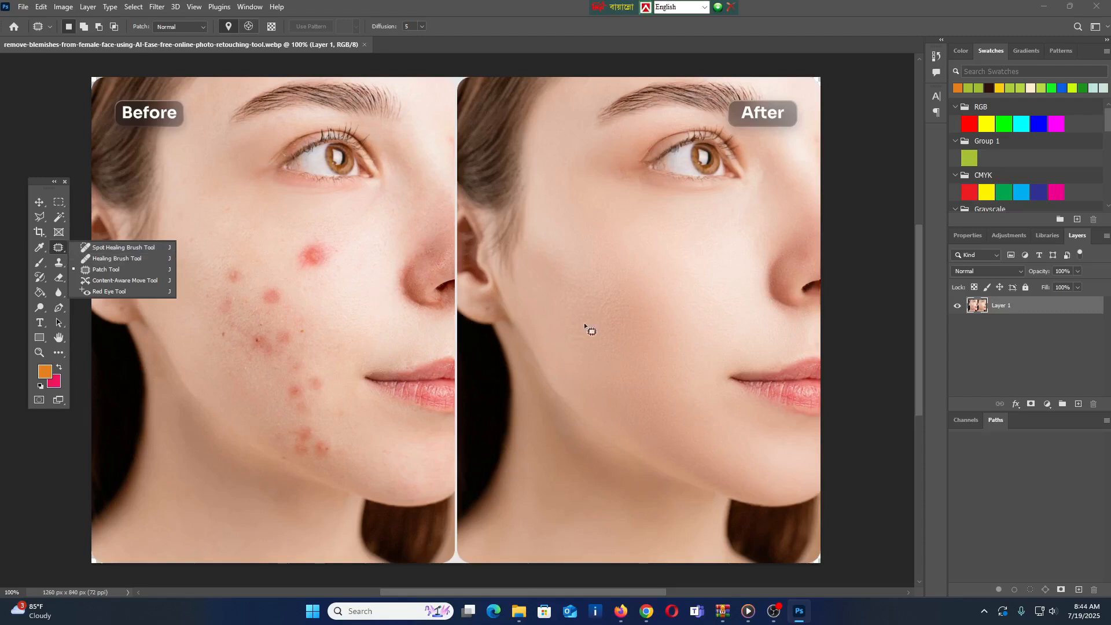
{"action": "left_click", "coordinate": [1021, 308]}
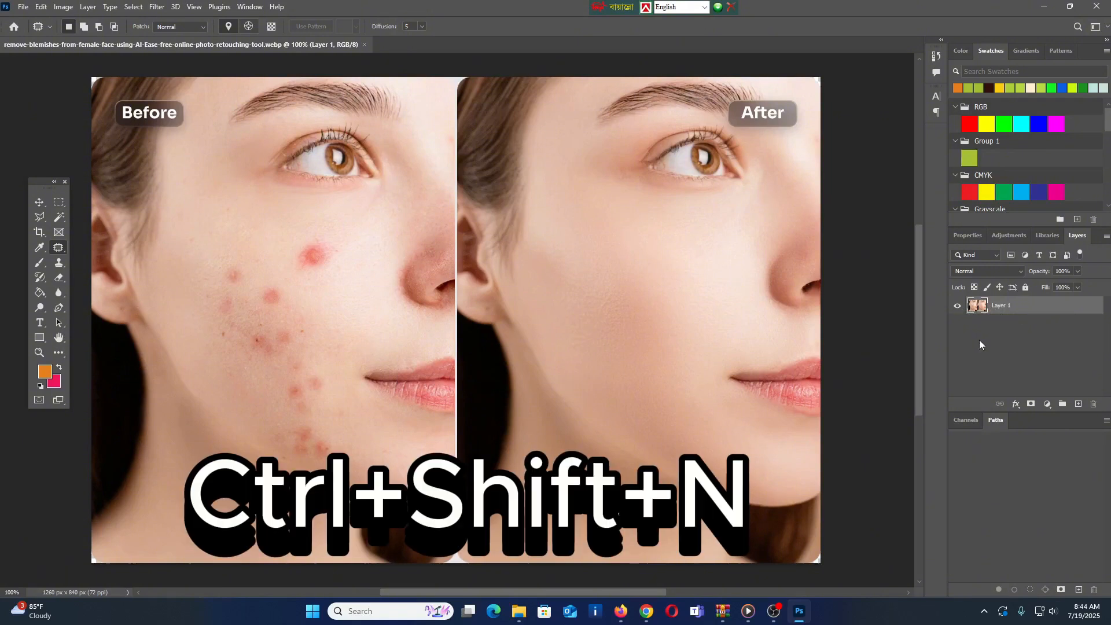
Step: Try to patch the large red spot on the Before cheek on a new empty layer, then discard that layer
{"action": "key", "text": "ctrl+shift+n"}
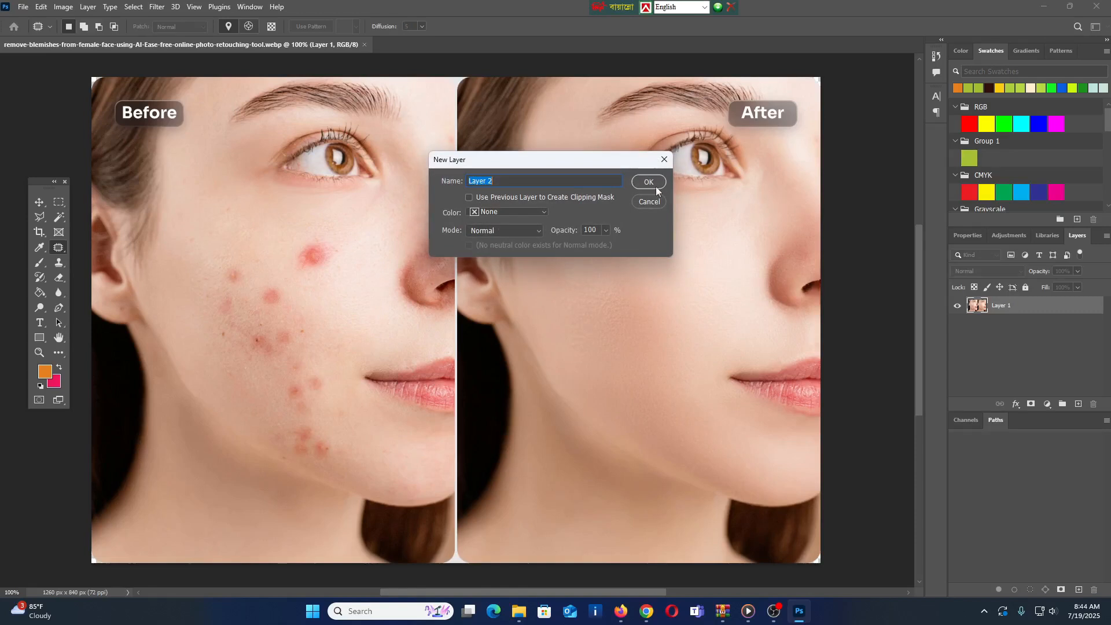
{"action": "left_click", "coordinate": [655, 185]}
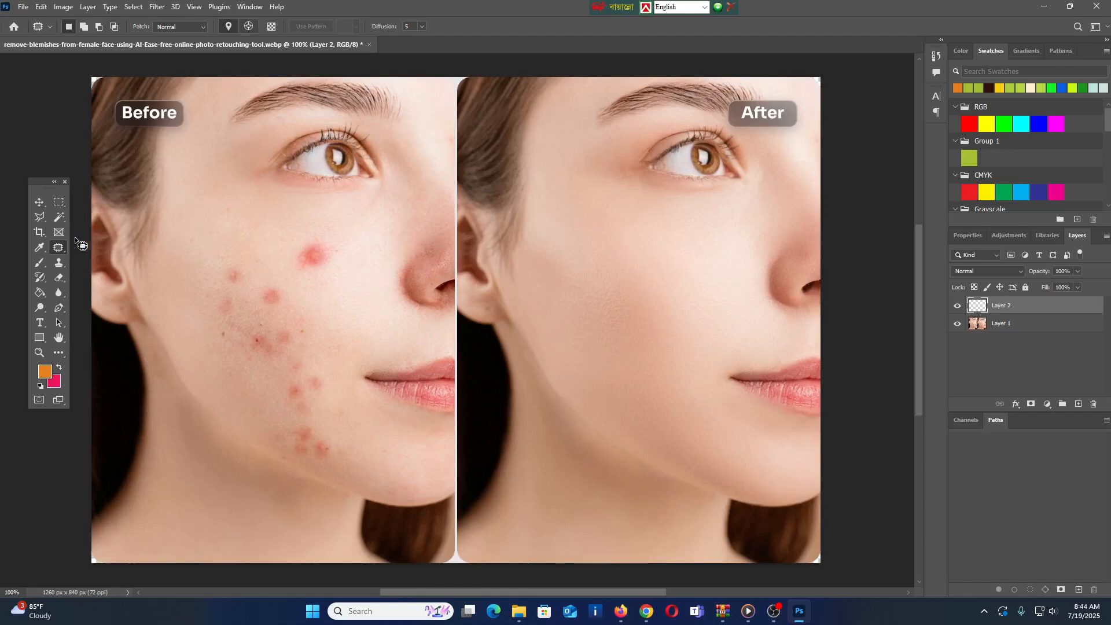
{"action": "mouse_move", "coordinate": [297, 253]}
{"action": "left_mouse_down"}
{"action": "mouse_move", "coordinate": [346, 235]}
{"action": "mouse_move", "coordinate": [347, 264]}
{"action": "mouse_move", "coordinate": [318, 277]}
{"action": "mouse_move", "coordinate": [286, 272]}
{"action": "mouse_move", "coordinate": [347, 256]}
{"action": "left_mouse_up"}
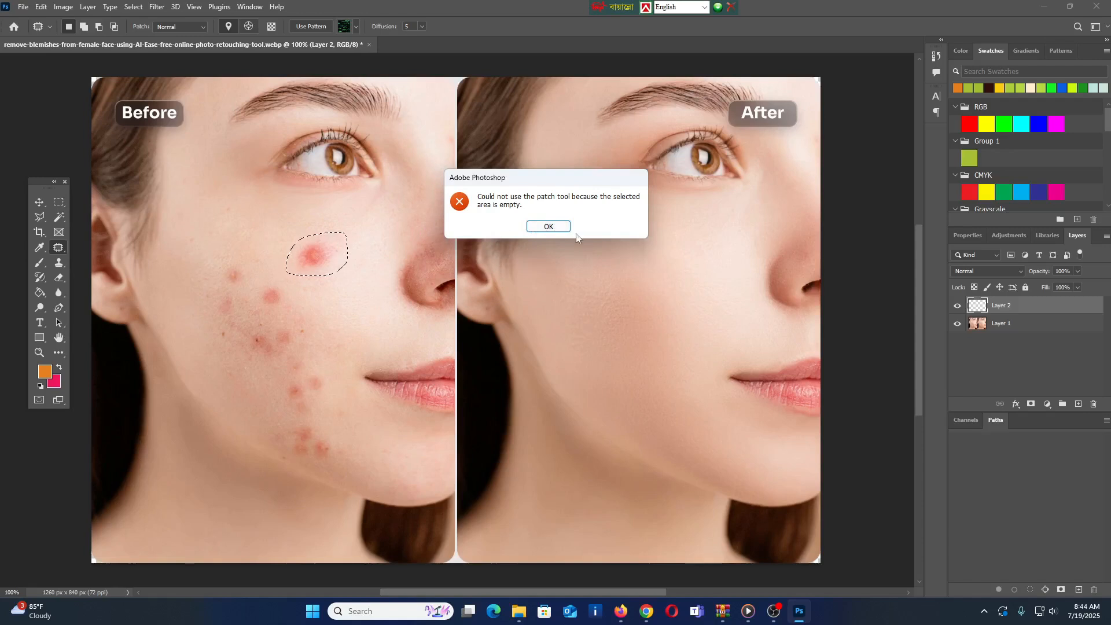
{"action": "left_click", "coordinate": [556, 226]}
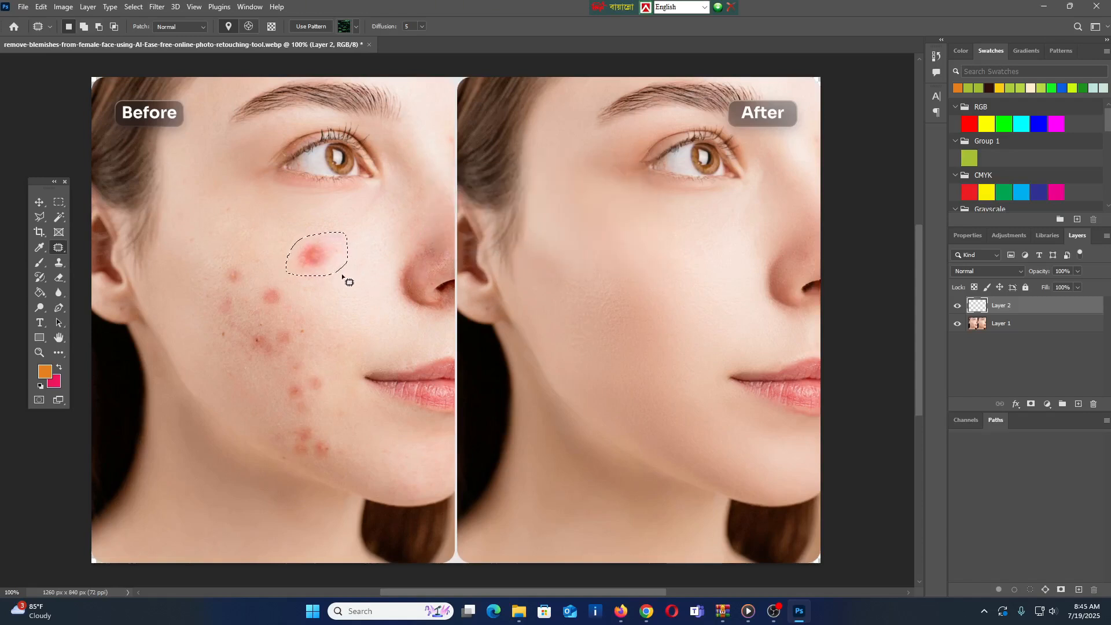
{"action": "key", "text": "ctrl+d"}
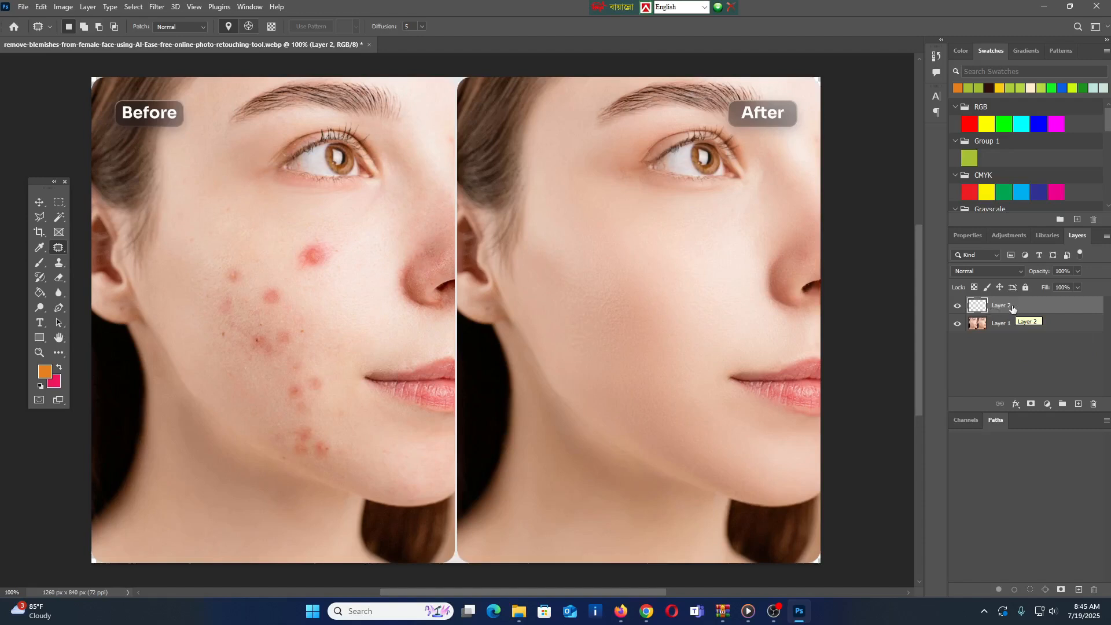
{"action": "left_click_drag", "start_coordinate": [1009, 307], "coordinate": [1093, 404]}
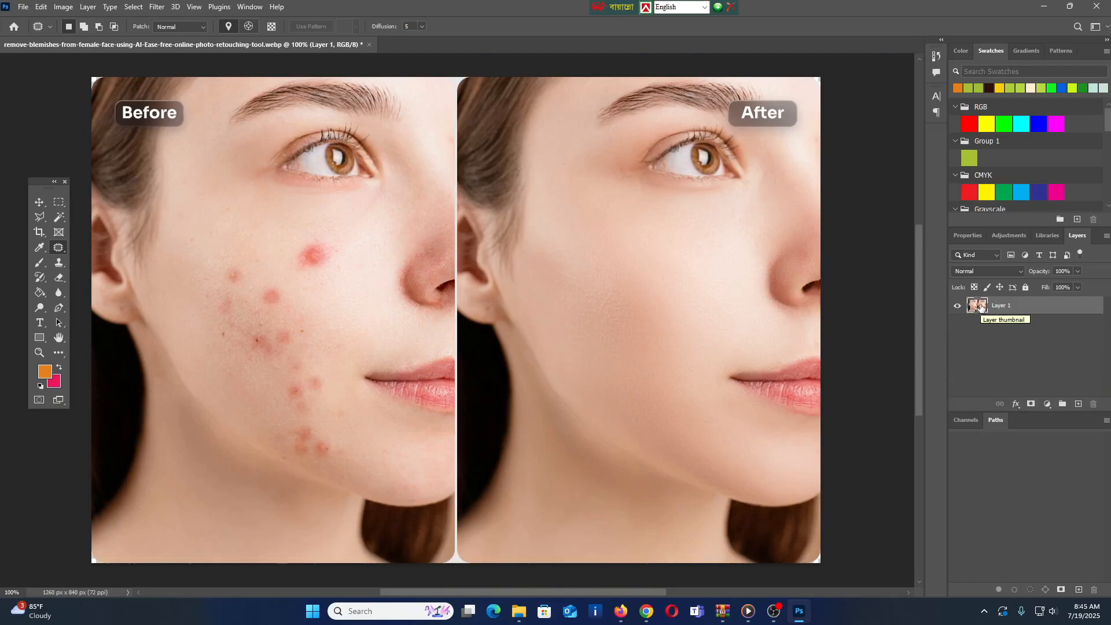
Step: Duplicate the photo layer and patch the large red spot on the Before cheek with the clean skin just below it
{"action": "key", "text": "ctrl+j"}
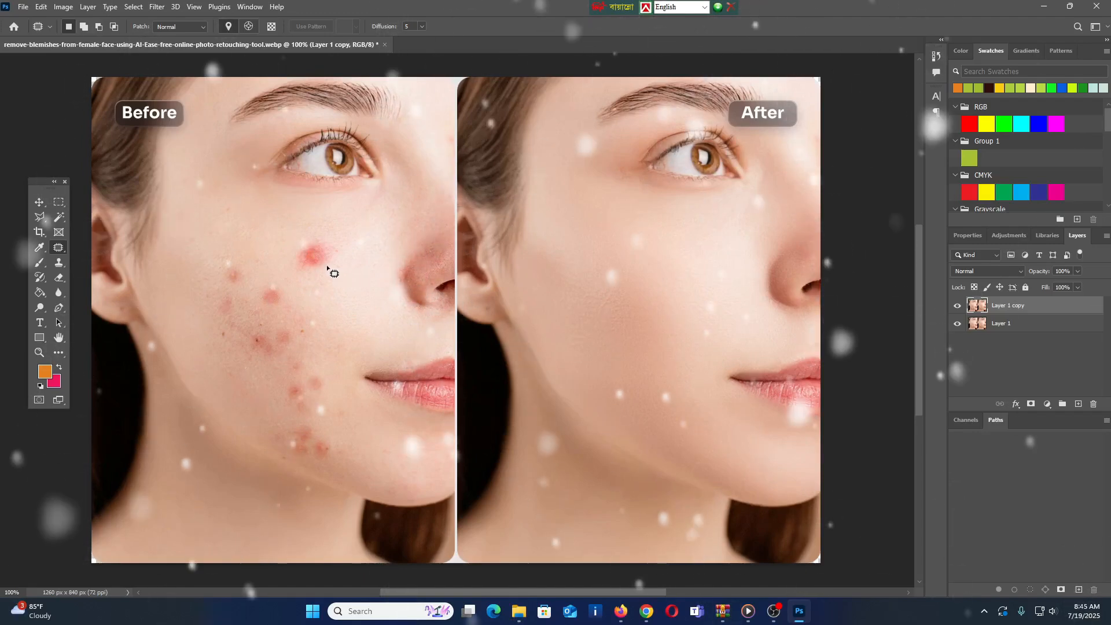
{"action": "key", "text": "ctrl+plus"}
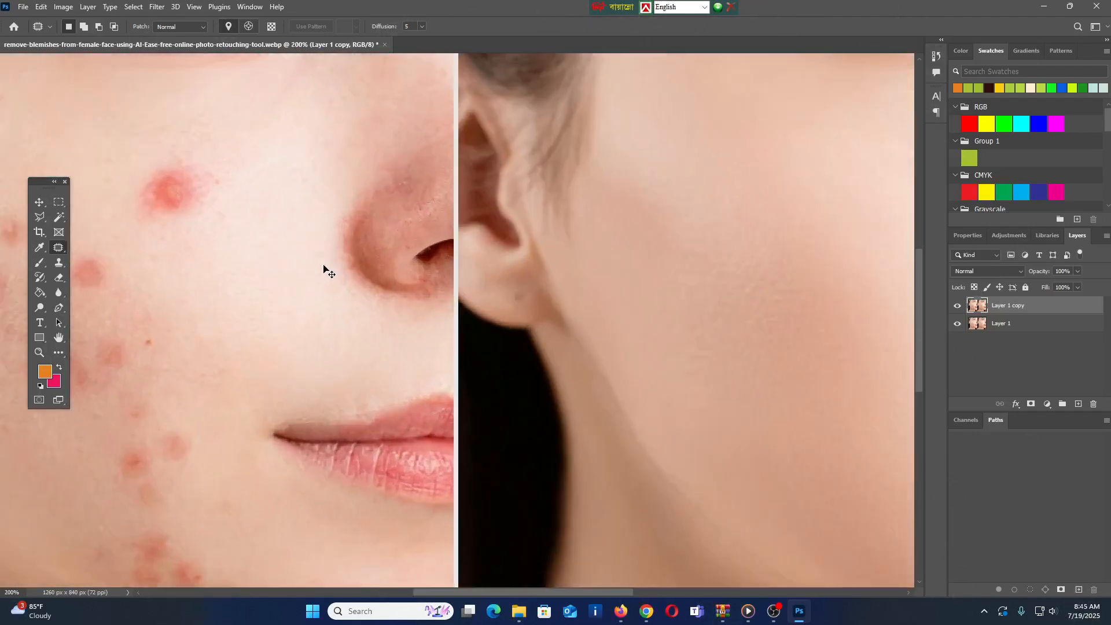
{"action": "key", "text": "ctrl+minus"}
{"action": "scroll", "coordinate": [347, 284], "scroll_direction": "up", "scroll_amount": 1}
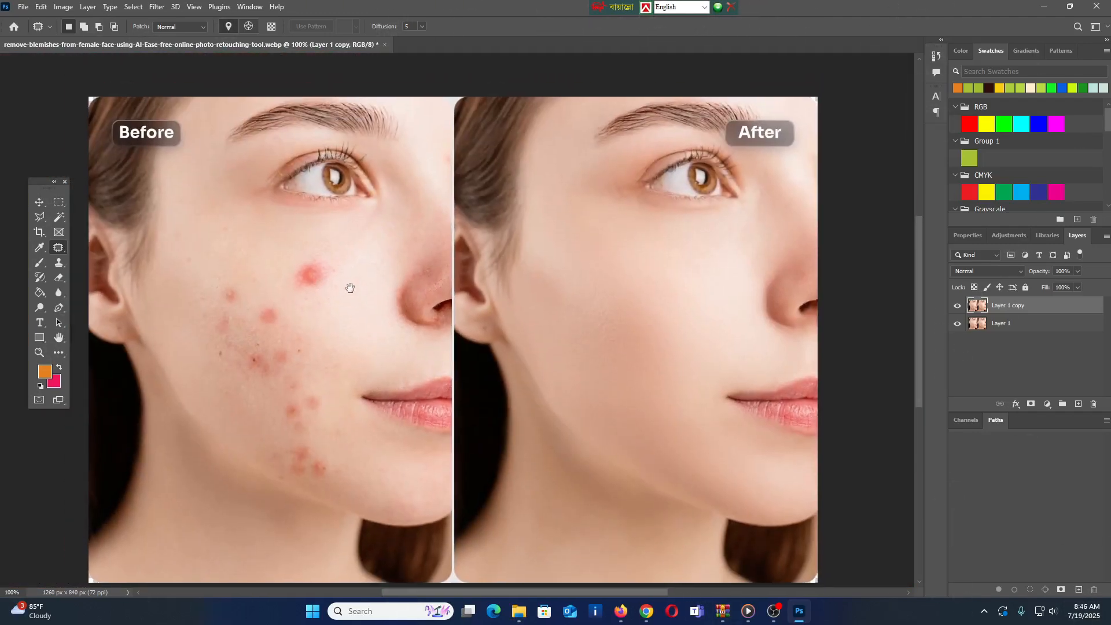
{"action": "mouse_move", "coordinate": [289, 279]}
{"action": "left_mouse_down"}
{"action": "mouse_move", "coordinate": [331, 271]}
{"action": "mouse_move", "coordinate": [338, 289]}
{"action": "mouse_move", "coordinate": [297, 307]}
{"action": "mouse_move", "coordinate": [285, 302]}
{"action": "mouse_move", "coordinate": [288, 280]}
{"action": "left_mouse_up"}
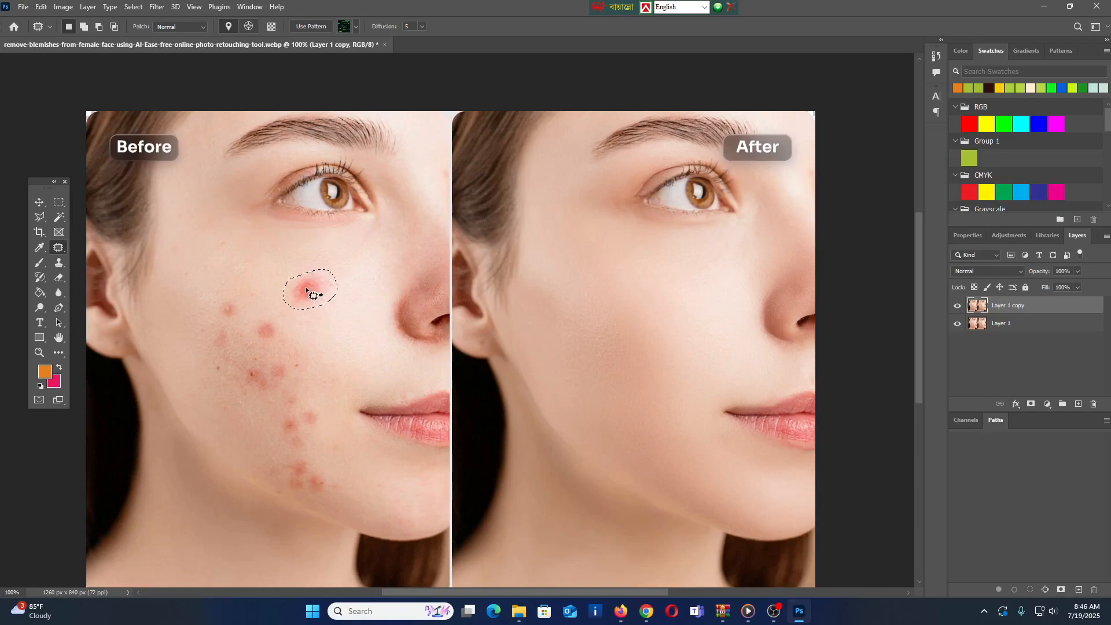
{"action": "left_click_drag", "start_coordinate": [306, 289], "coordinate": [323, 331]}
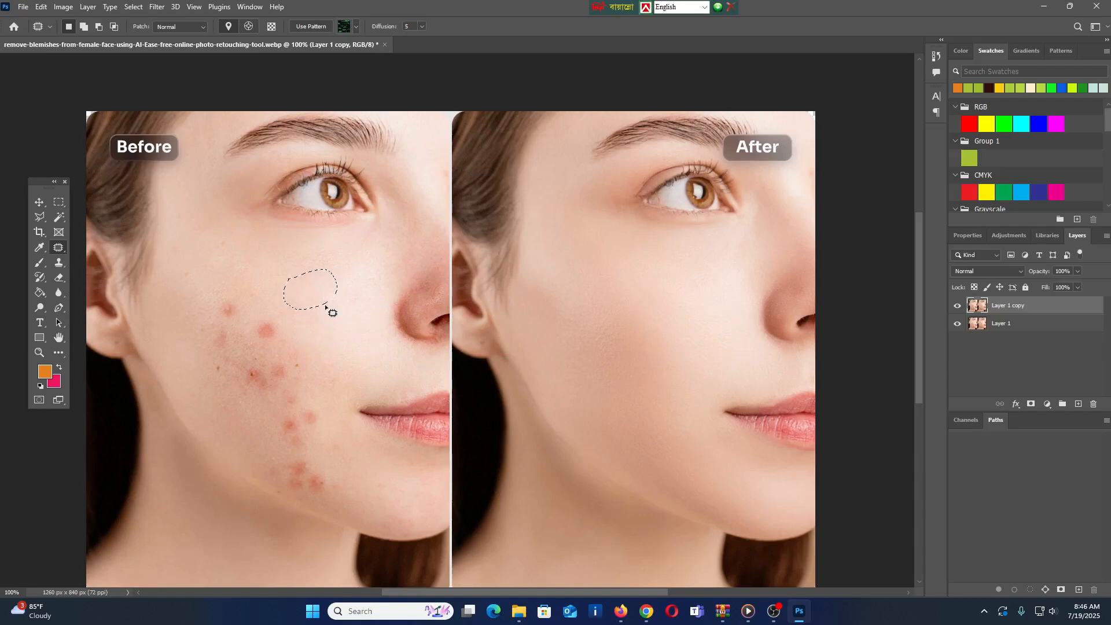
{"action": "left_click", "coordinate": [328, 311]}
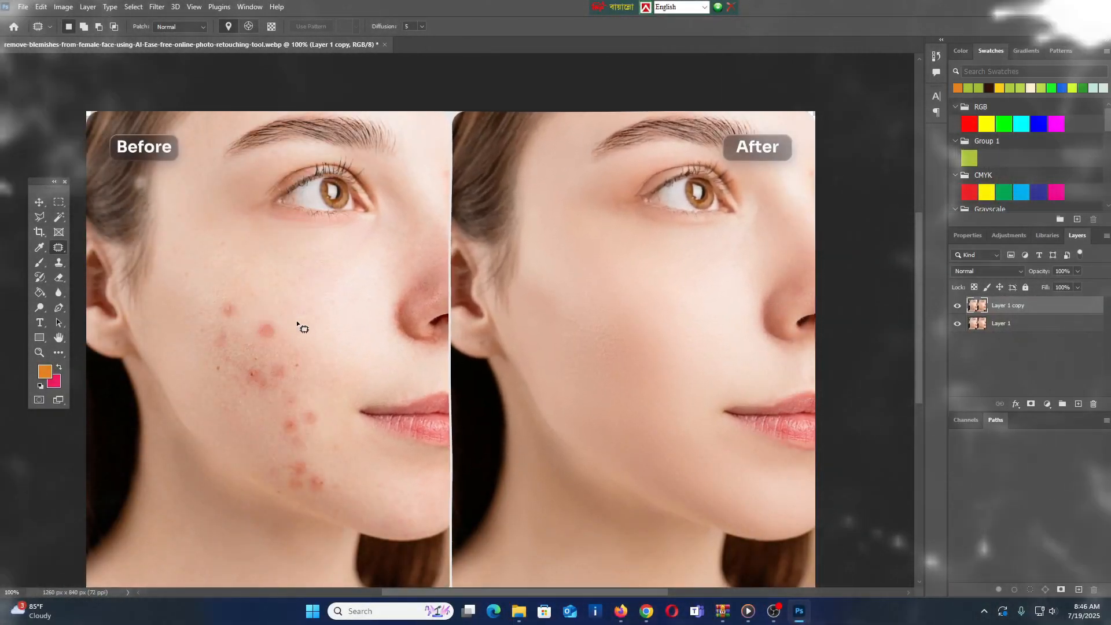
{"action": "left_click", "coordinate": [243, 314], "text": "ctrl"}
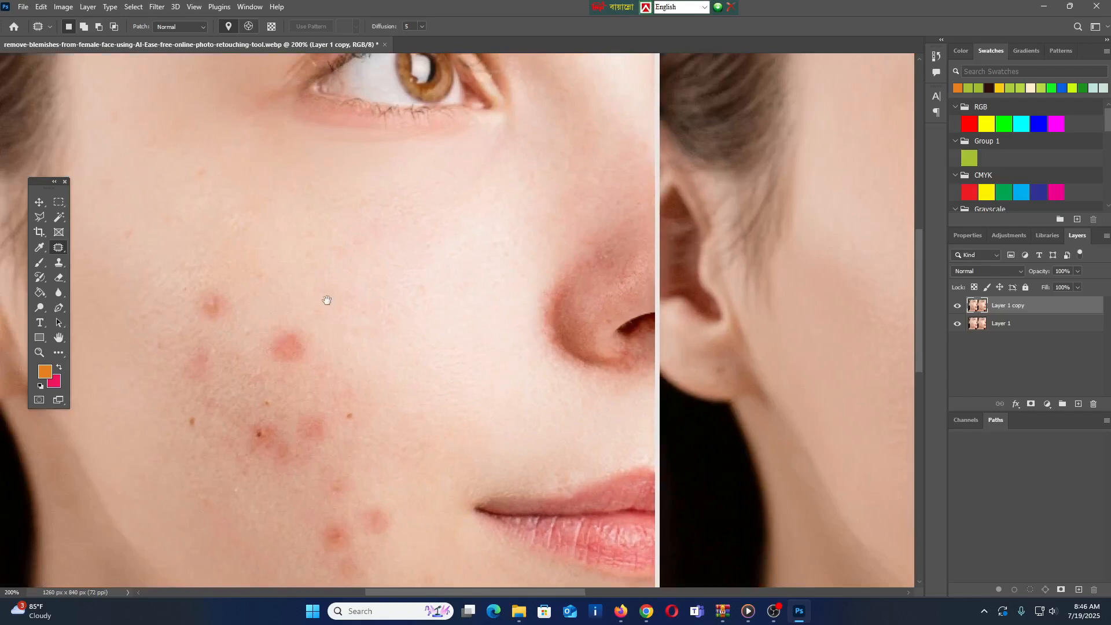
{"action": "left_click_drag", "start_coordinate": [327, 299], "coordinate": [316, 282]}
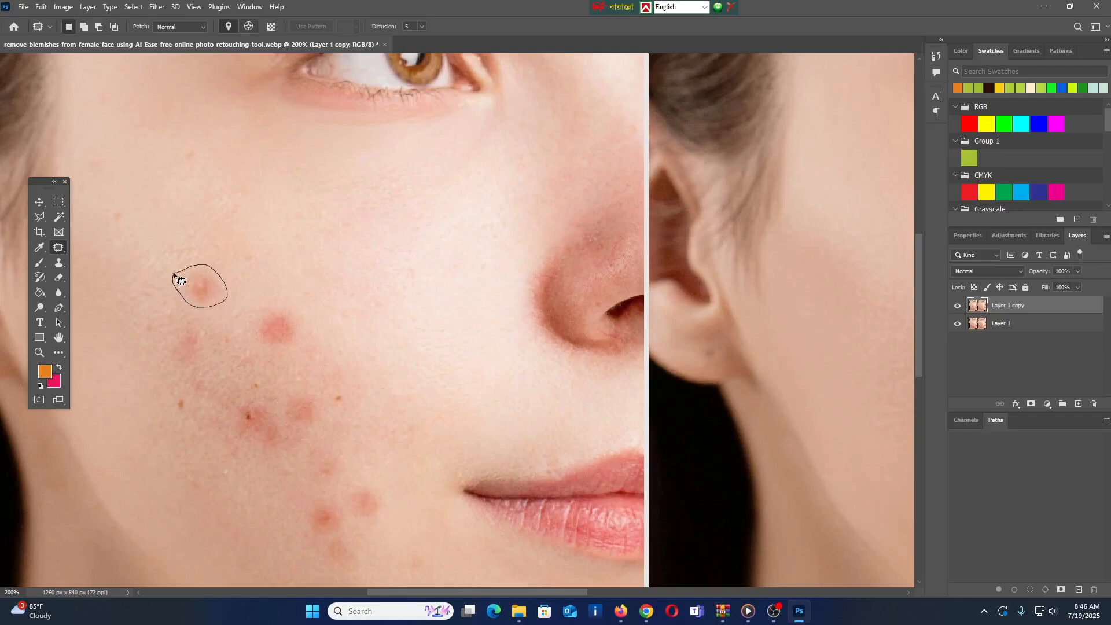
{"action": "left_click_drag", "start_coordinate": [181, 281], "coordinate": [174, 275]}
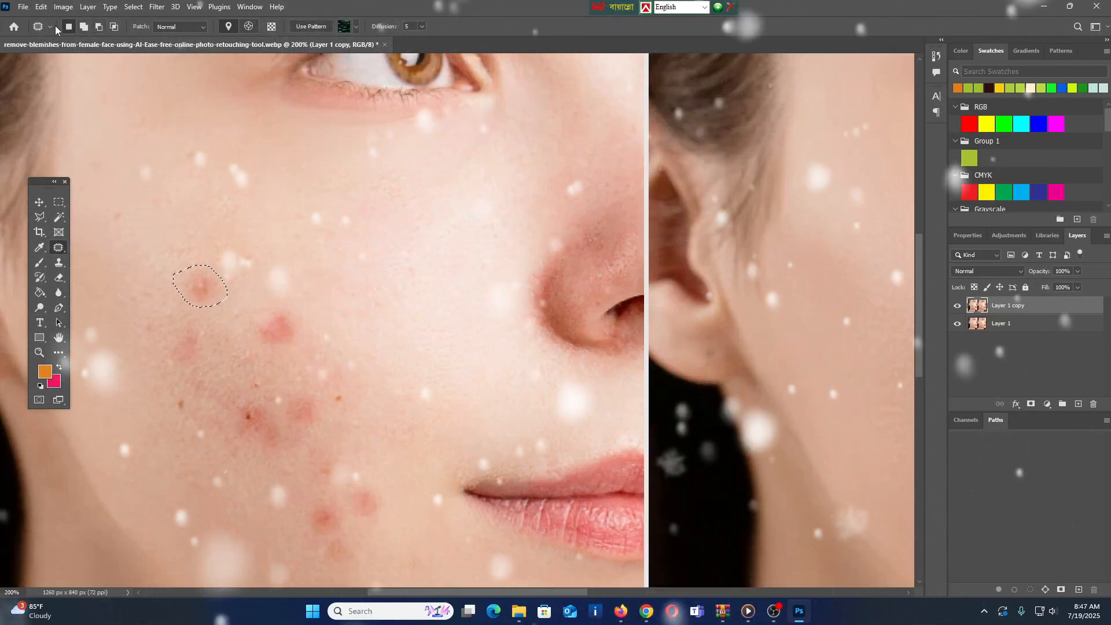
{"action": "left_click", "coordinate": [51, 26]}
{"action": "left_click", "coordinate": [51, 26]}
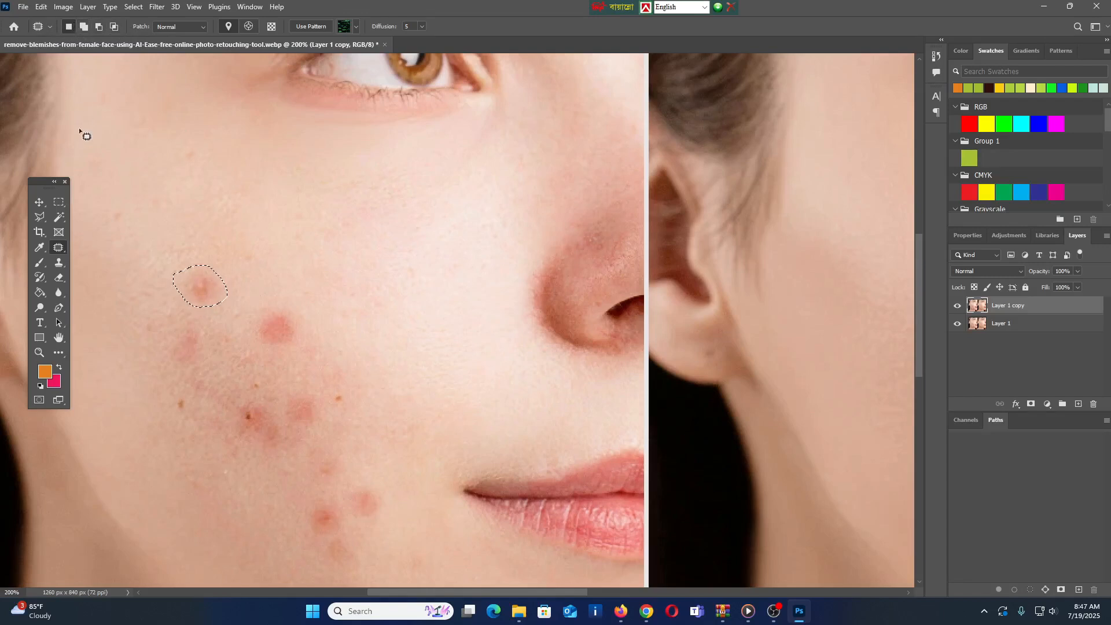
{"action": "left_click", "coordinate": [60, 200]}
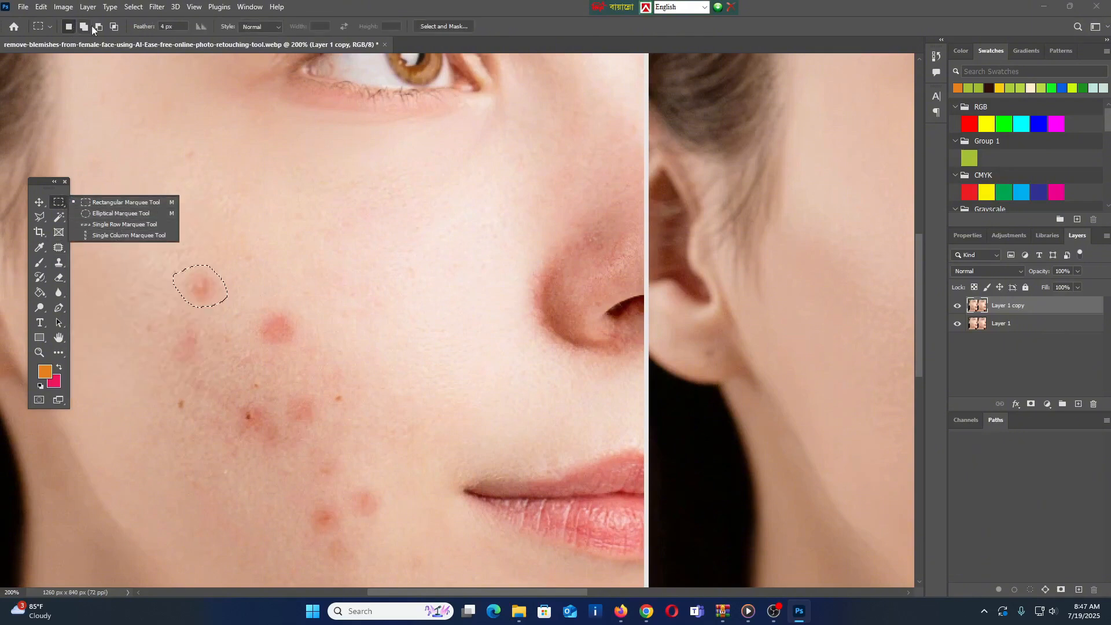
{"action": "left_click", "coordinate": [304, 7]}
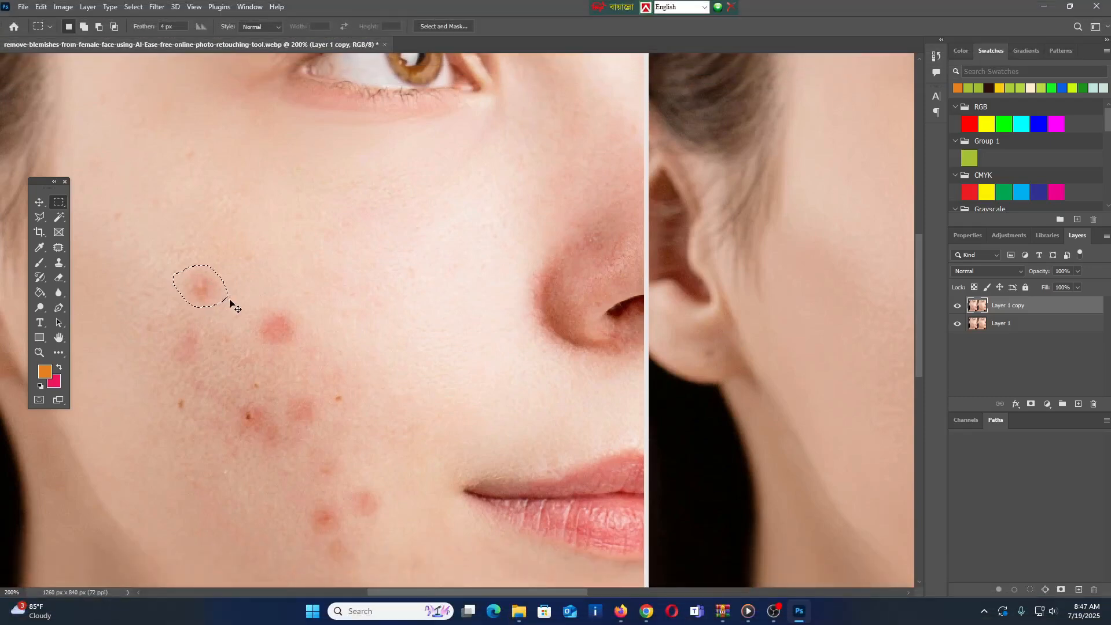
{"action": "key", "text": "ctrl+d"}
Step: Outline the small uppermost blemish on the Before cheek with the Patch Tool and enlarge the outline in Add to selection mode
{"action": "left_click", "coordinate": [59, 247]}
{"action": "mouse_move", "coordinate": [218, 286]}
{"action": "left_mouse_down"}
{"action": "mouse_move", "coordinate": [183, 290]}
{"action": "mouse_move", "coordinate": [183, 275]}
{"action": "left_mouse_up"}
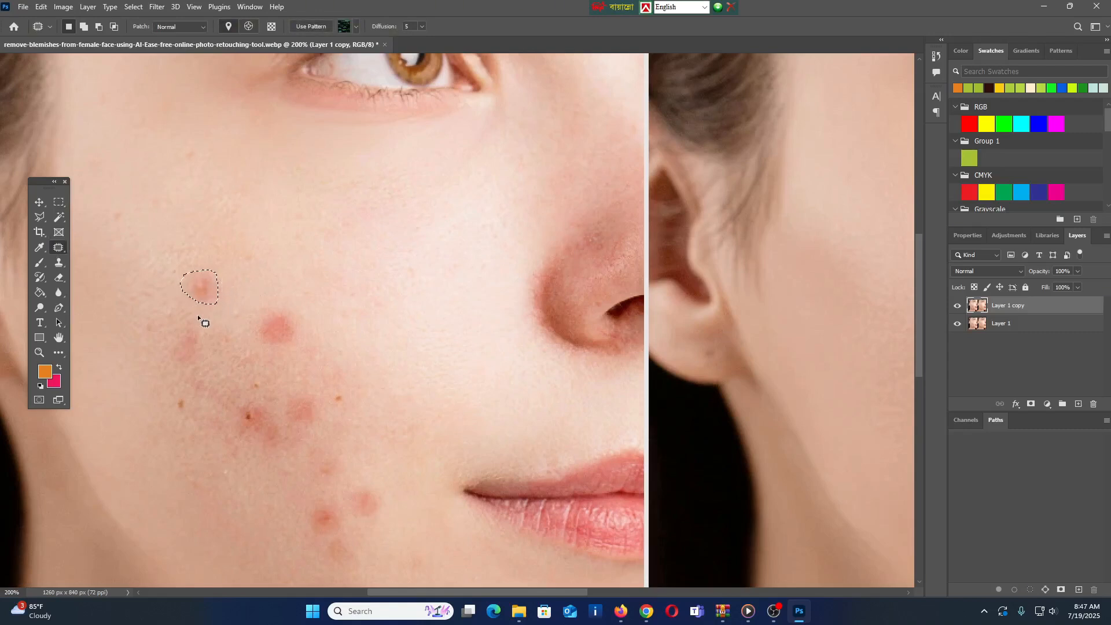
{"action": "left_click", "coordinate": [84, 28]}
{"action": "mouse_move", "coordinate": [206, 265]}
{"action": "left_mouse_down"}
{"action": "mouse_move", "coordinate": [223, 273]}
{"action": "mouse_move", "coordinate": [225, 302]}
{"action": "mouse_move", "coordinate": [215, 305]}
{"action": "mouse_move", "coordinate": [221, 286]}
{"action": "mouse_move", "coordinate": [206, 265]}
{"action": "left_mouse_up"}
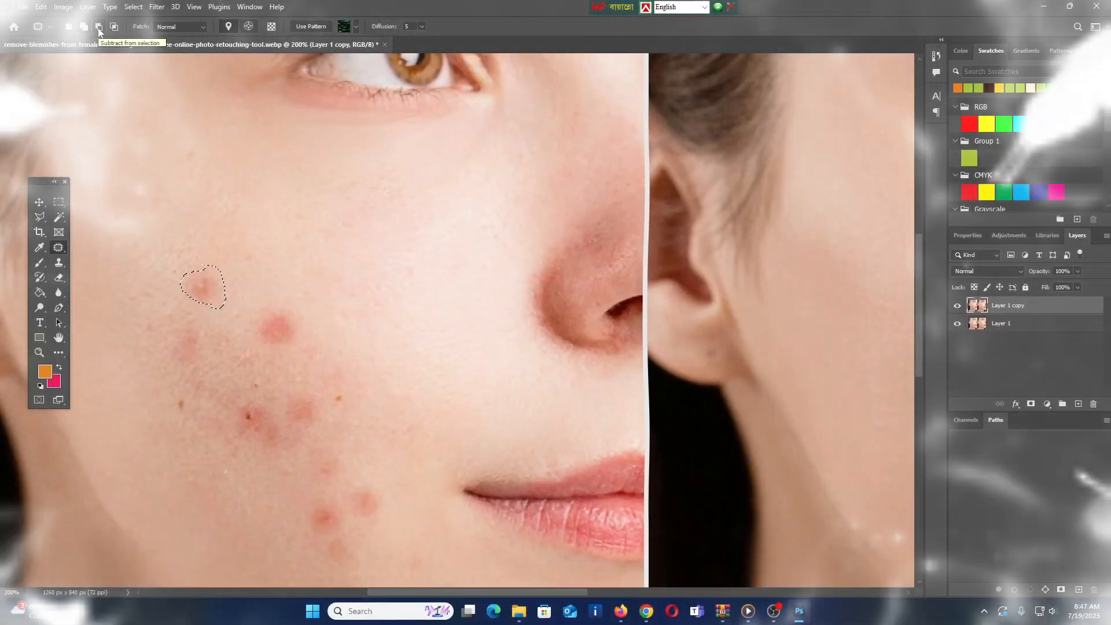
Step: Cut away the nose-facing part of the blemish outline in Subtract from selection mode, then clear the selection
{"action": "left_click", "coordinate": [98, 28]}
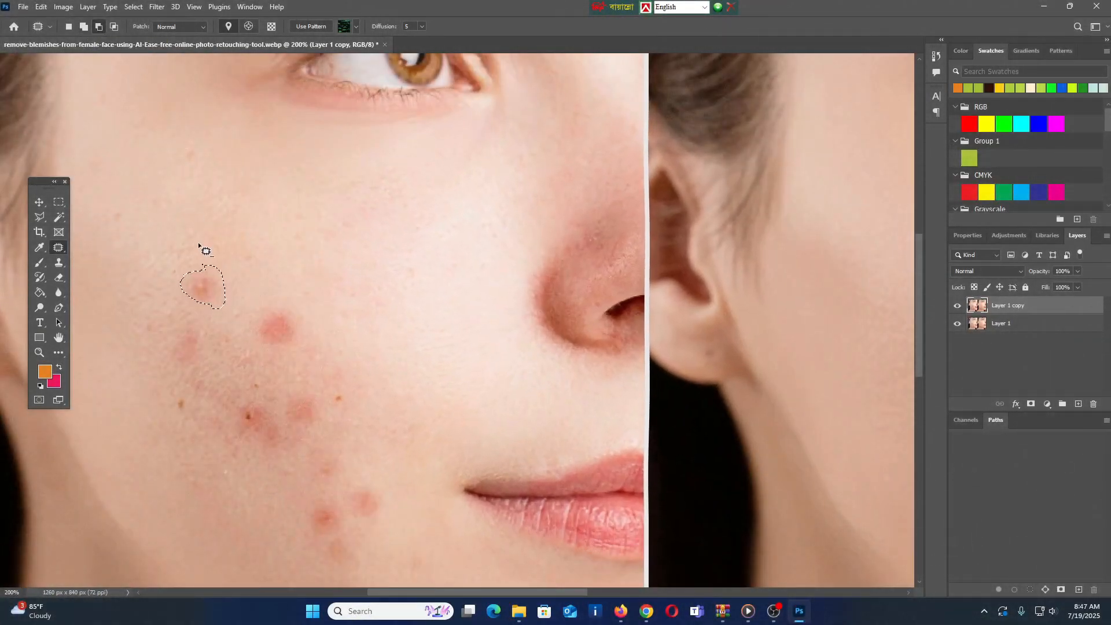
{"action": "mouse_move", "coordinate": [203, 257]}
{"action": "left_mouse_down"}
{"action": "mouse_move", "coordinate": [227, 319]}
{"action": "mouse_move", "coordinate": [240, 280]}
{"action": "mouse_move", "coordinate": [206, 250]}
{"action": "left_mouse_up"}
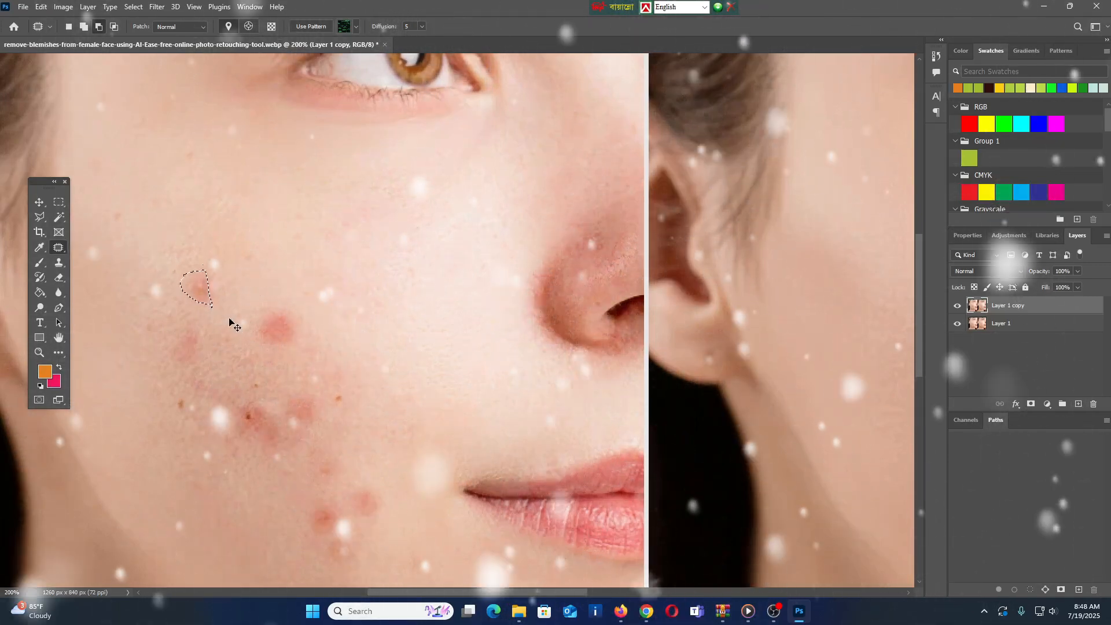
{"action": "key", "text": "ctrl+d"}
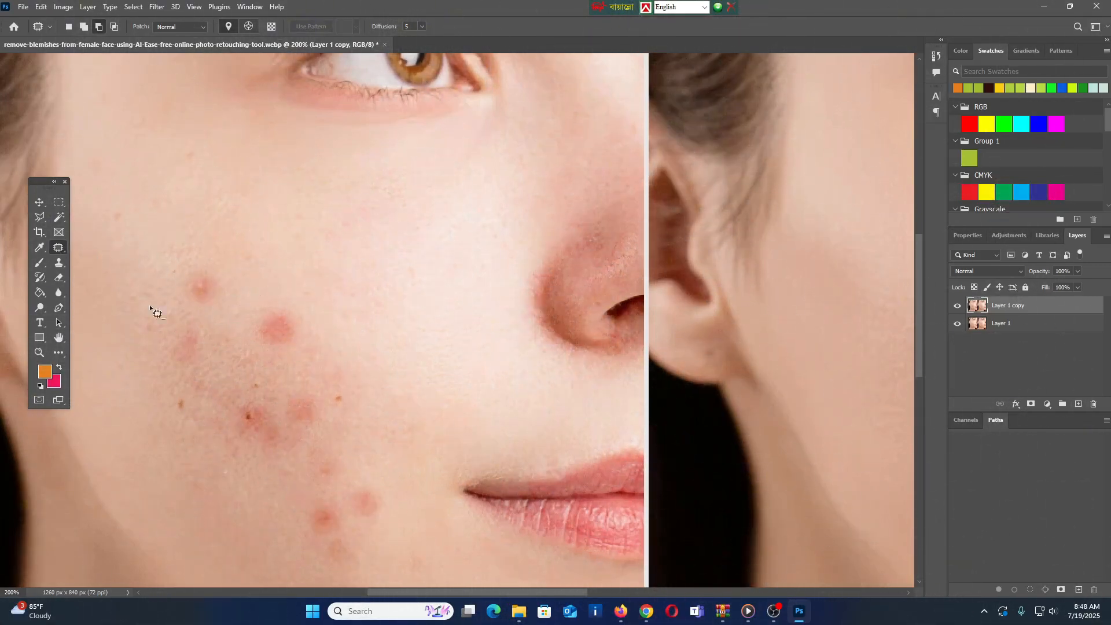
Step: Outline the bright red blemish in the middle of the Before cheek with the Patch Tool
{"action": "mouse_move", "coordinate": [256, 312]}
{"action": "left_mouse_down"}
{"action": "mouse_move", "coordinate": [290, 305]}
{"action": "mouse_move", "coordinate": [309, 334]}
{"action": "mouse_move", "coordinate": [299, 355]}
{"action": "mouse_move", "coordinate": [268, 350]}
{"action": "mouse_move", "coordinate": [256, 312]}
{"action": "left_mouse_up"}
{"action": "right_click", "coordinate": [59, 247]}
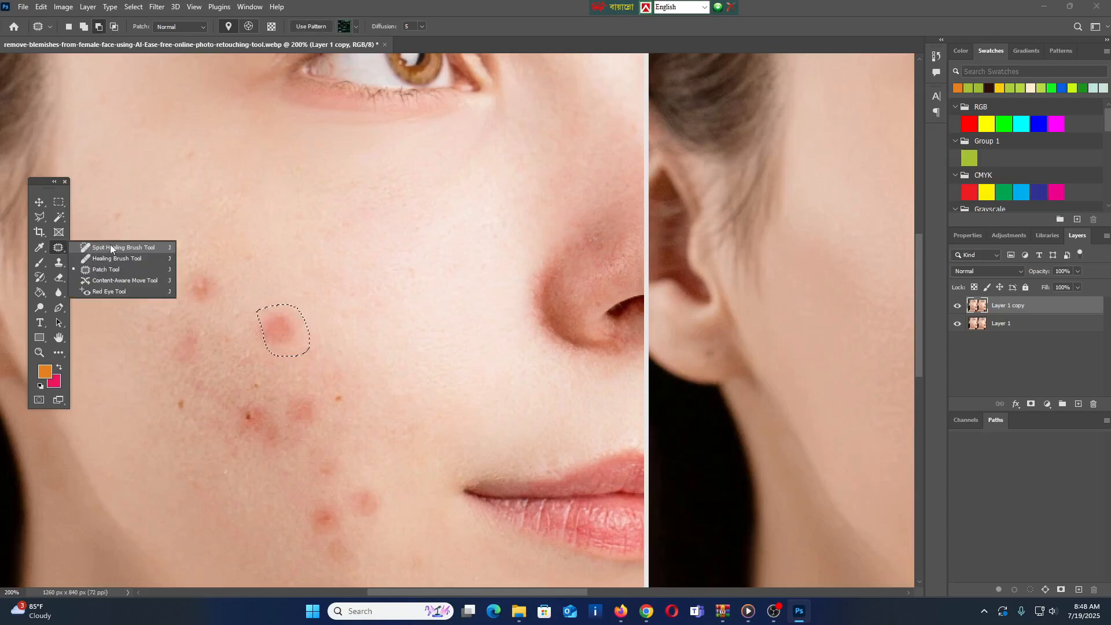